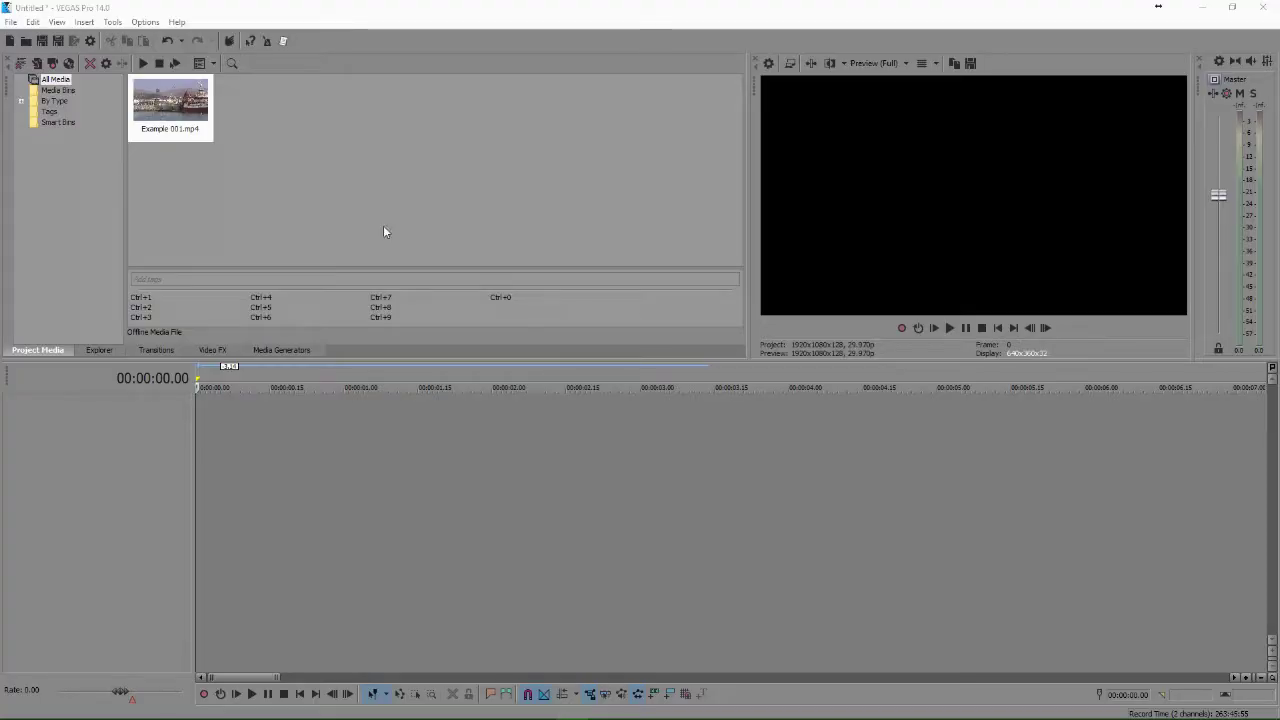
- Place Example 001.mp4 on the timeline and add the VEGAS Levels event effect to it
drag(170, 105, 205, 418)
click(697, 421)
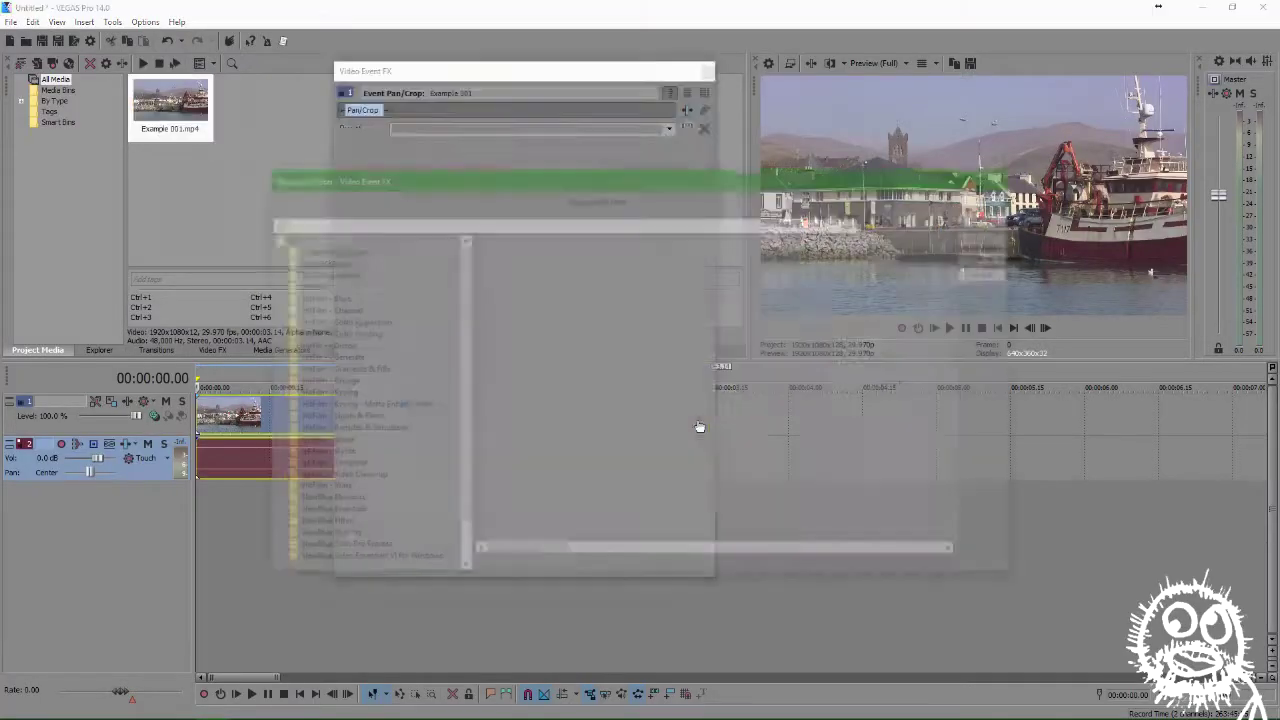
scroll(297, 560, down, 2)
click(303, 561)
double_click(650, 339)
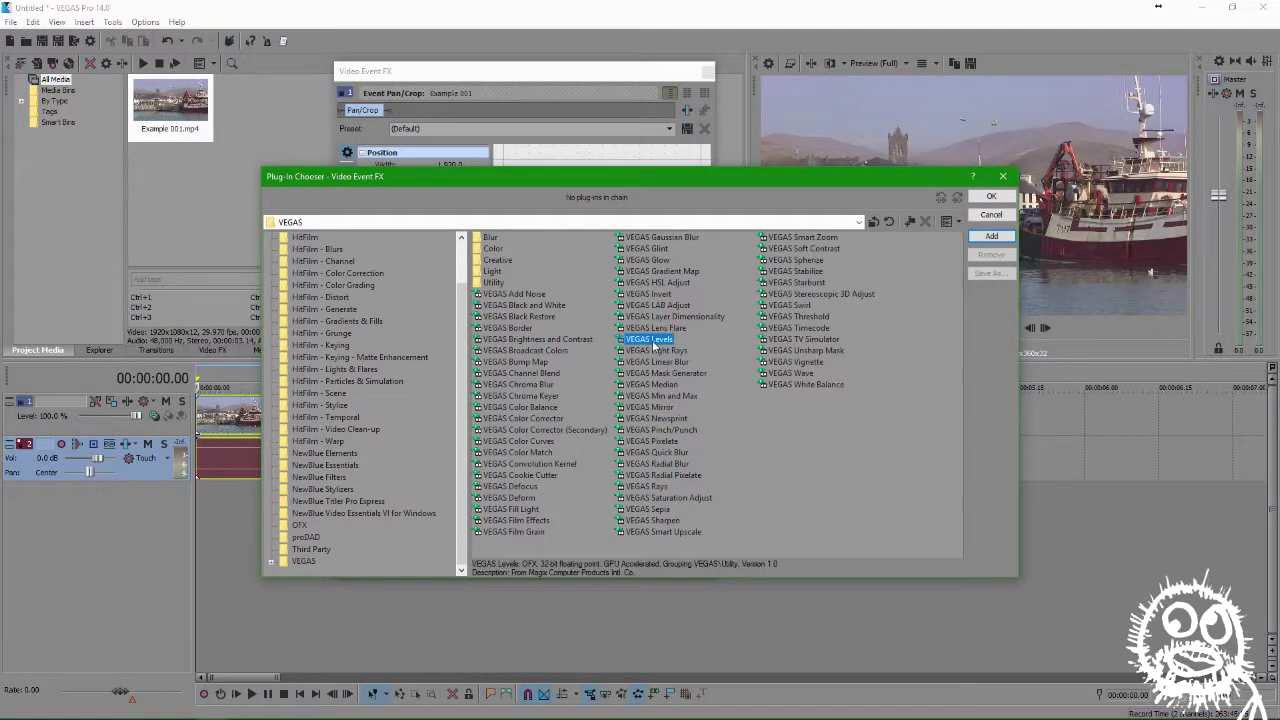
key(Return)
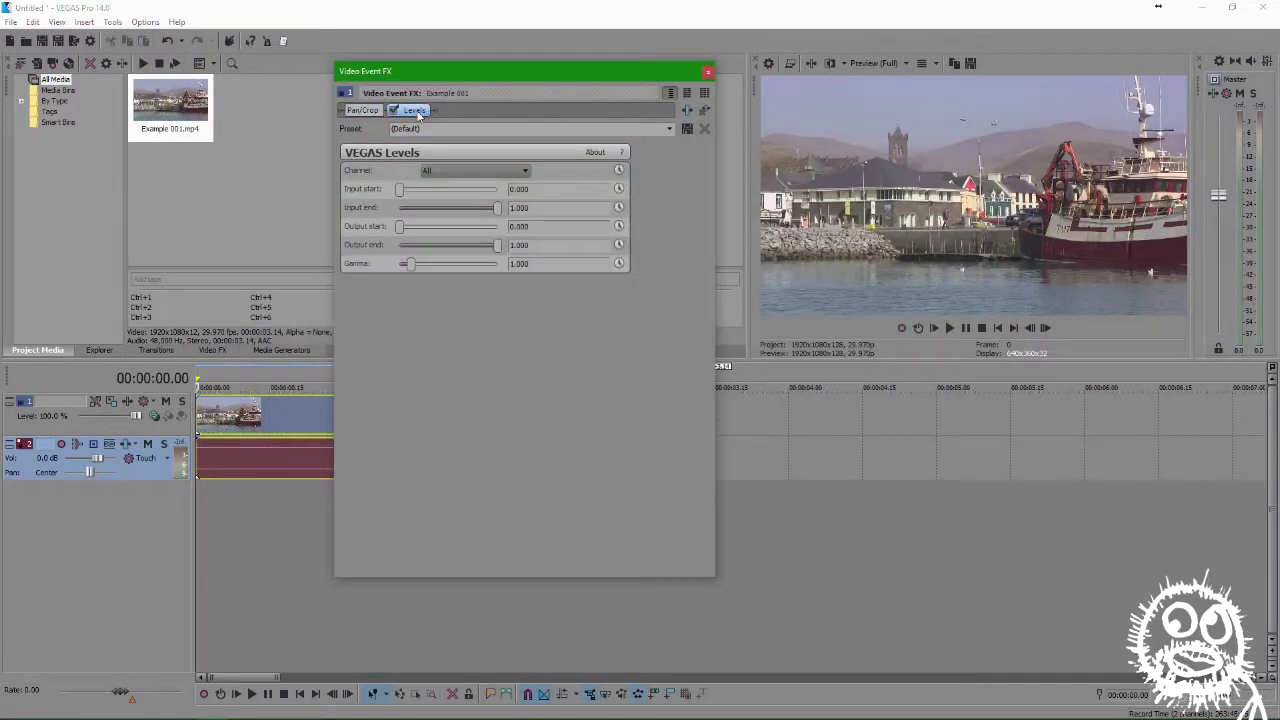
- Set the Levels Input start to 0.184 and Input end to 0.850, then close the FX window
drag(399, 189, 410, 190)
drag(497, 208, 486, 208)
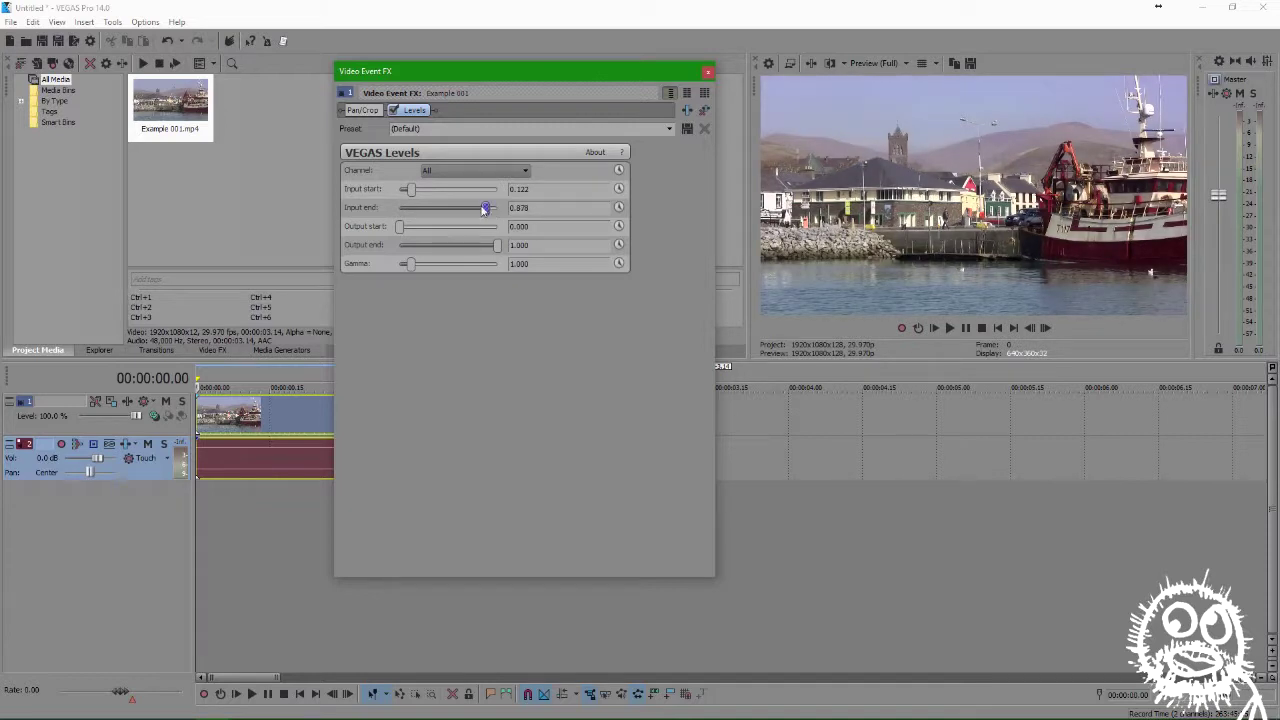
drag(410, 189, 421, 197)
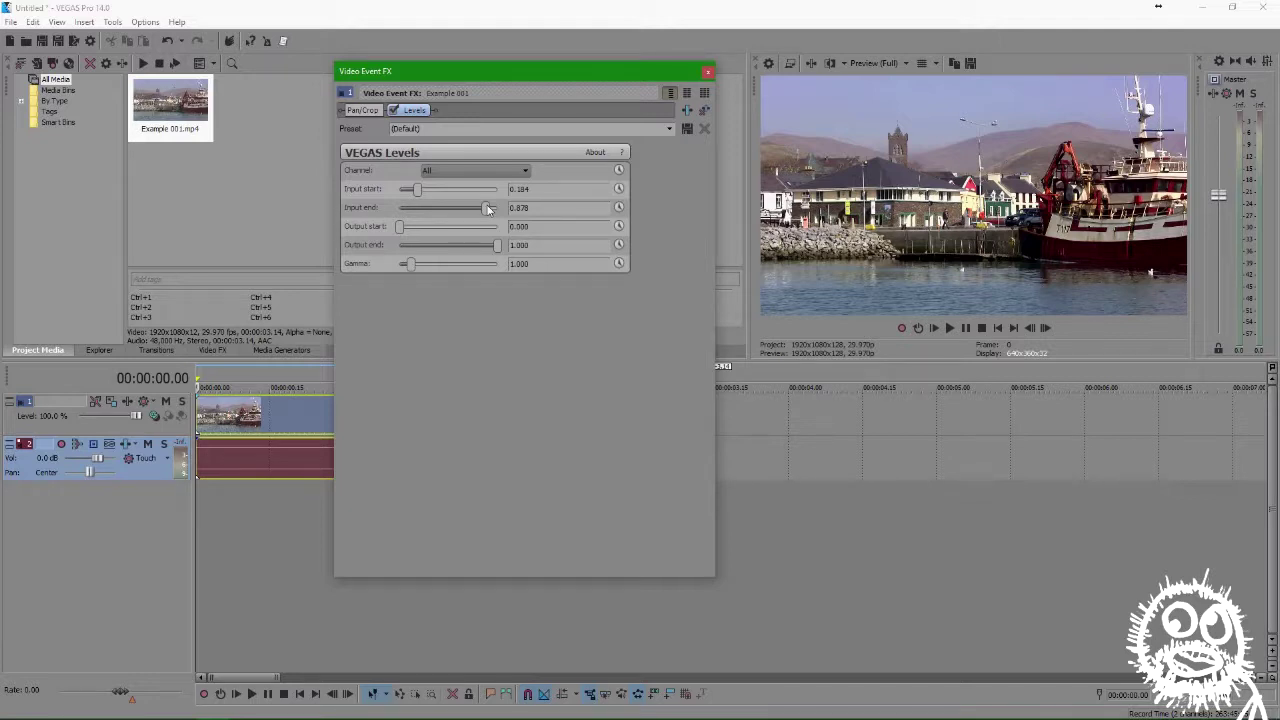
drag(488, 208, 486, 212)
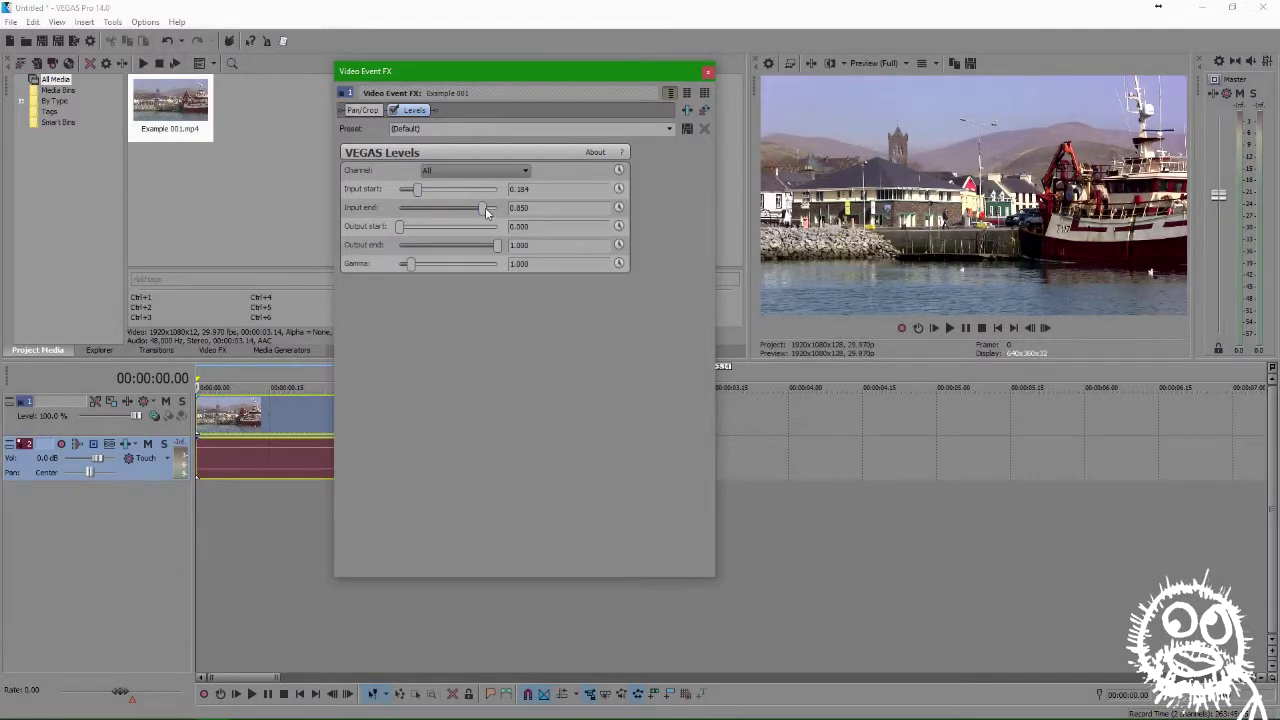
click(707, 73)
- Play and scrub through the harbour clip from its start to review the Levels correction
click(208, 428)
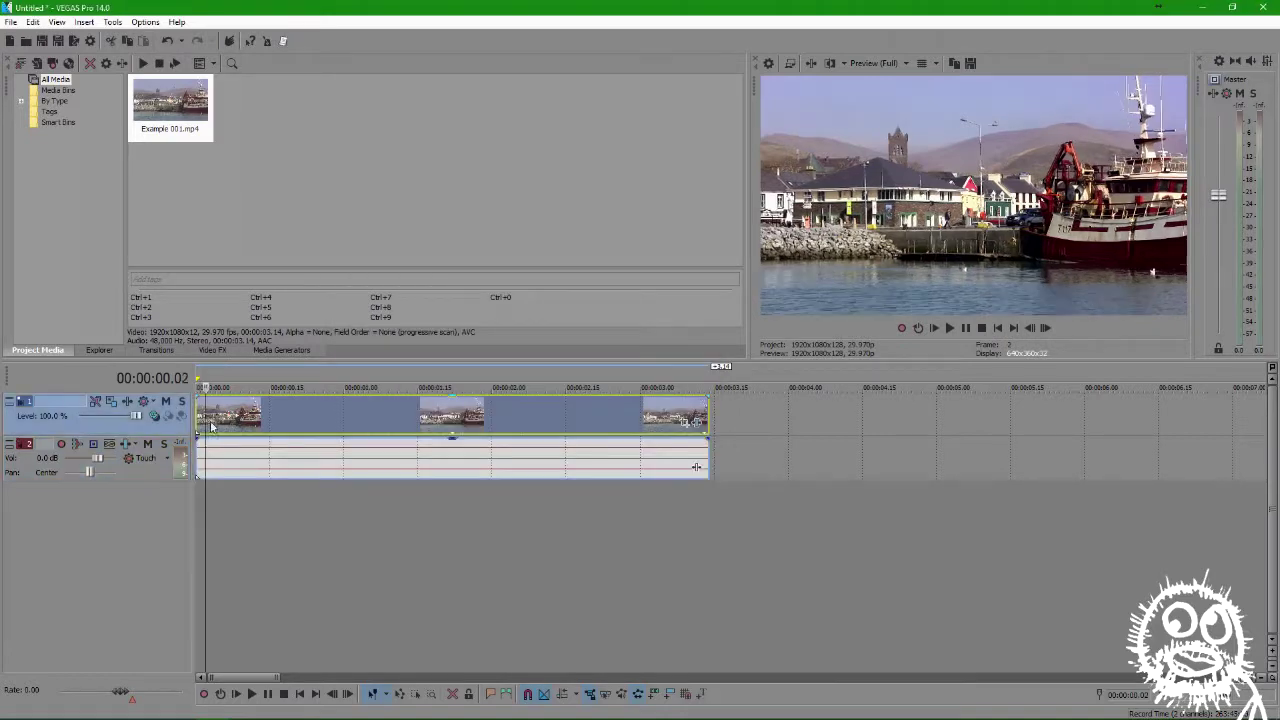
key(space)
mouse_move(400, 403)
mouse_down()
mouse_move(448, 403)
mouse_move(374, 404)
mouse_move(423, 404)
mouse_up()
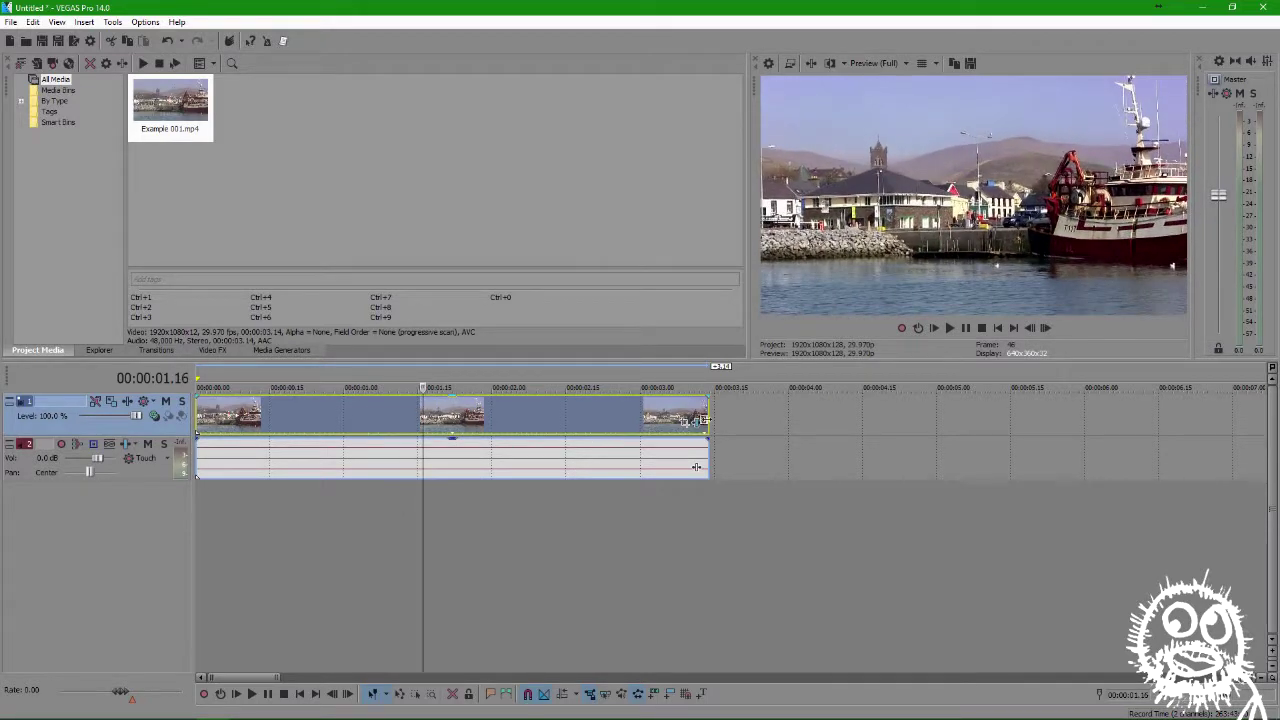
- Reopen the clip's Levels settings and toggle the effect off and on three times to compare
click(700, 421)
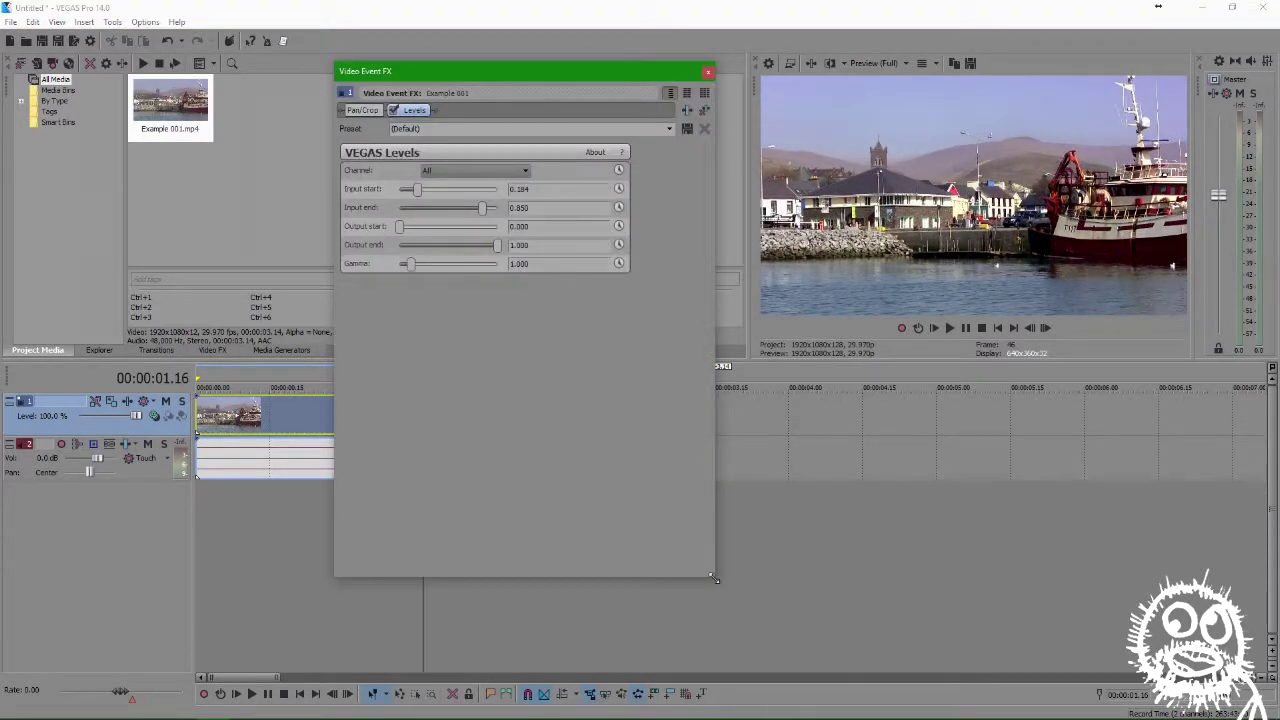
drag(714, 578, 640, 334)
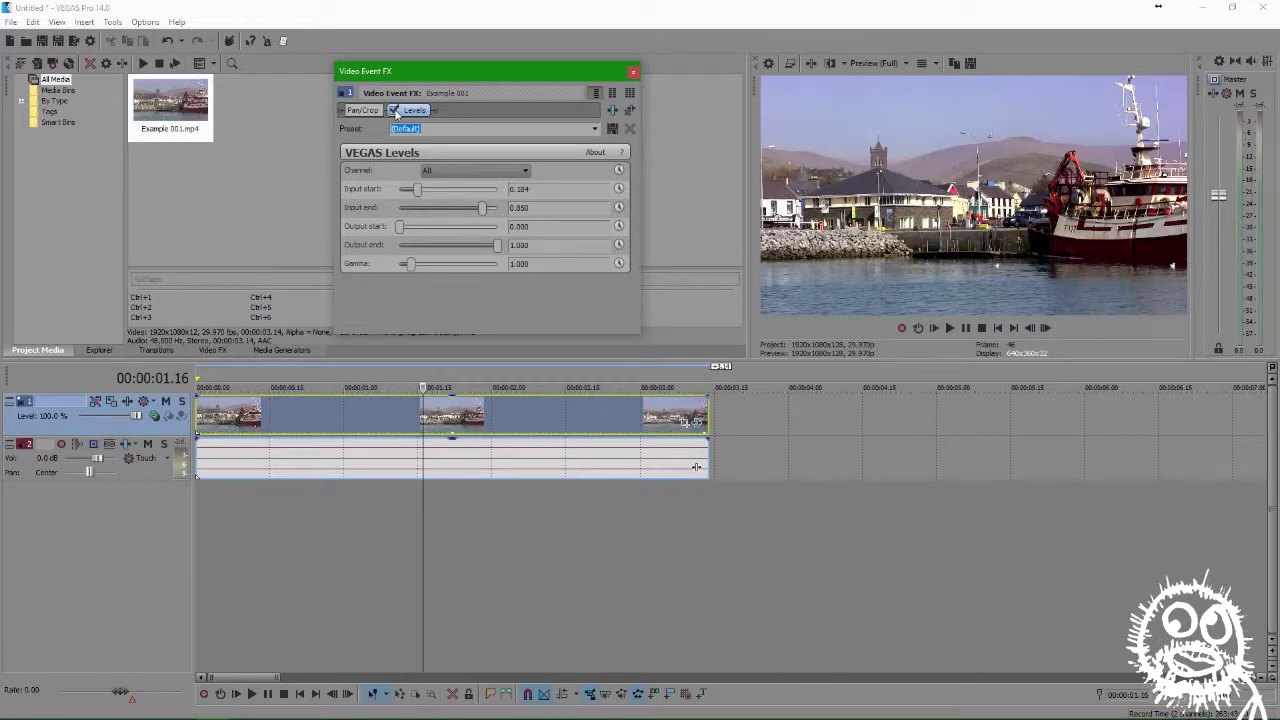
click(394, 111)
click(394, 111)
click(394, 111)
click(394, 111)
click(394, 111)
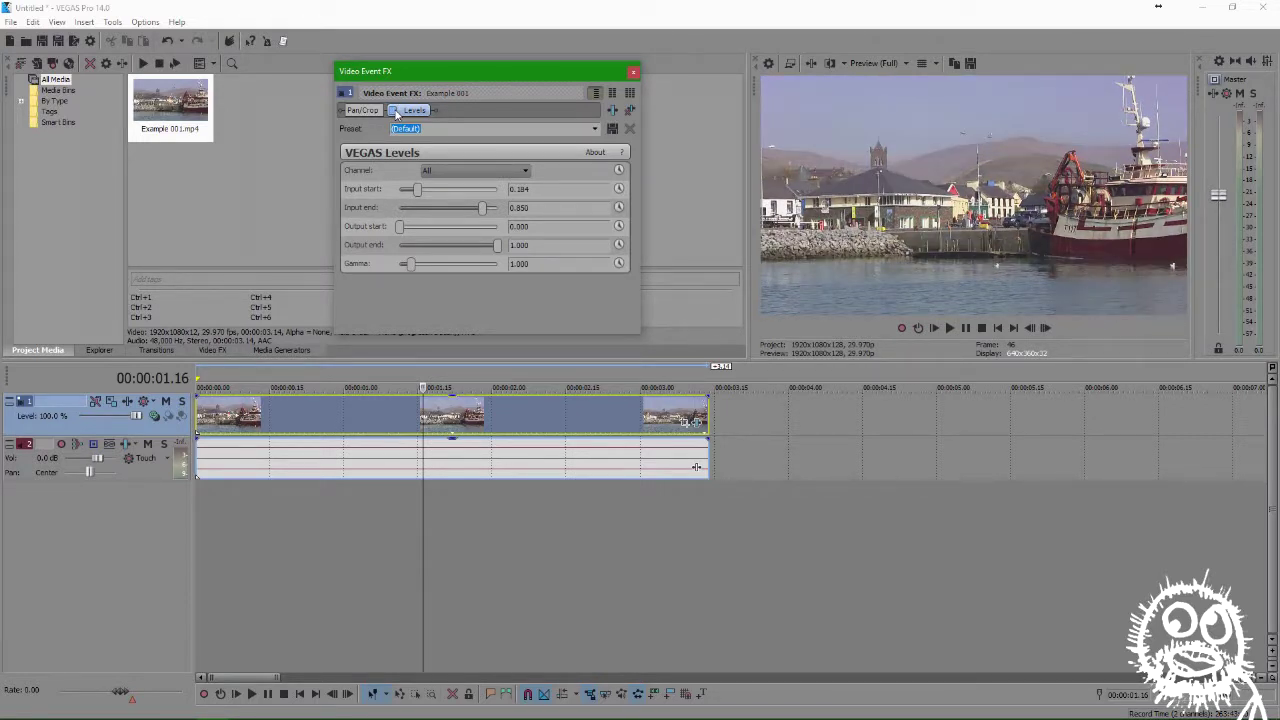
click(394, 111)
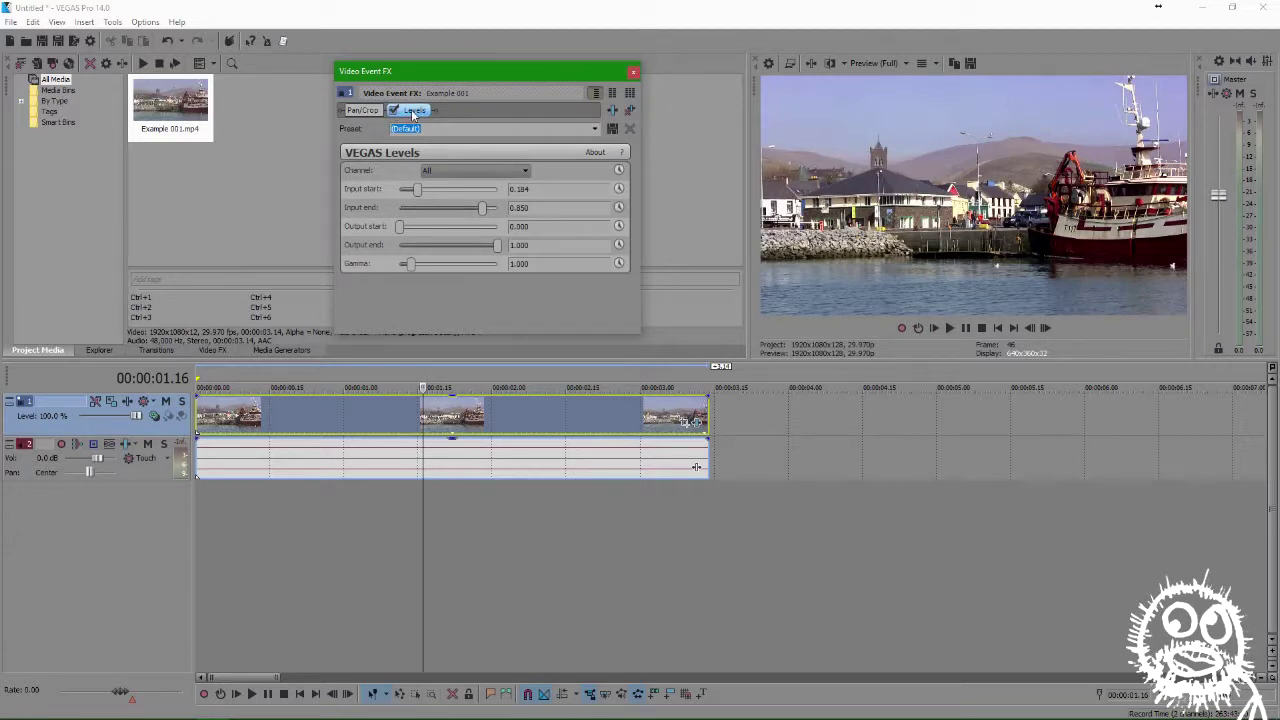
- Reset the Levels Input start to 0.000 and Input end to 1.000, then close the settings
drag(420, 192, 398, 190)
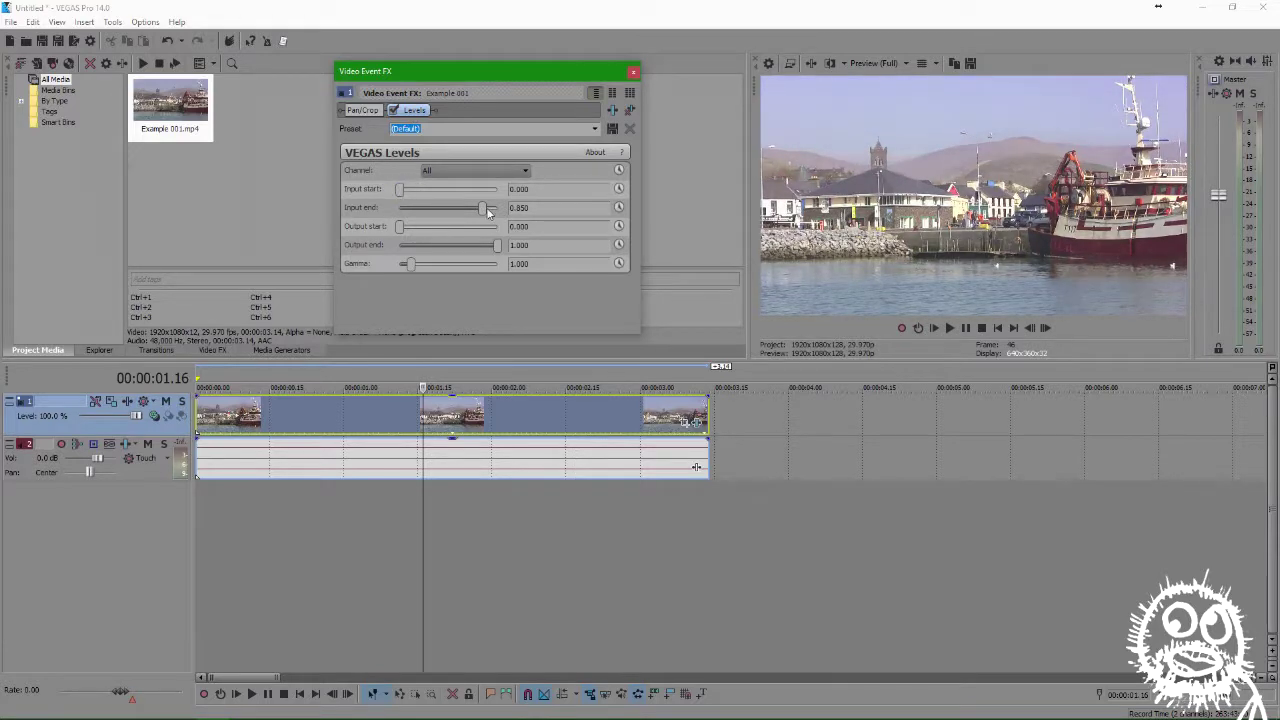
drag(484, 208, 498, 208)
drag(500, 76, 205, 117)
click(339, 108)
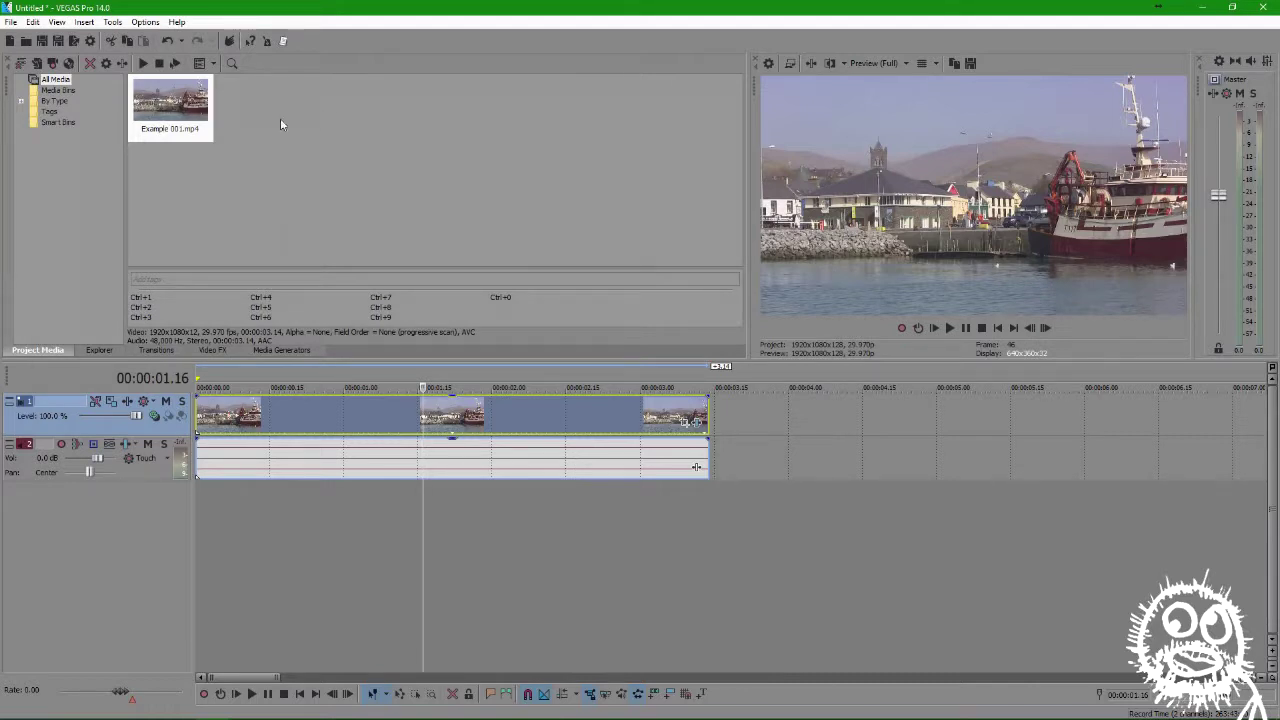
- Open the Video Scopes window from the View menu, move it upper left and enlarge it
click(57, 22)
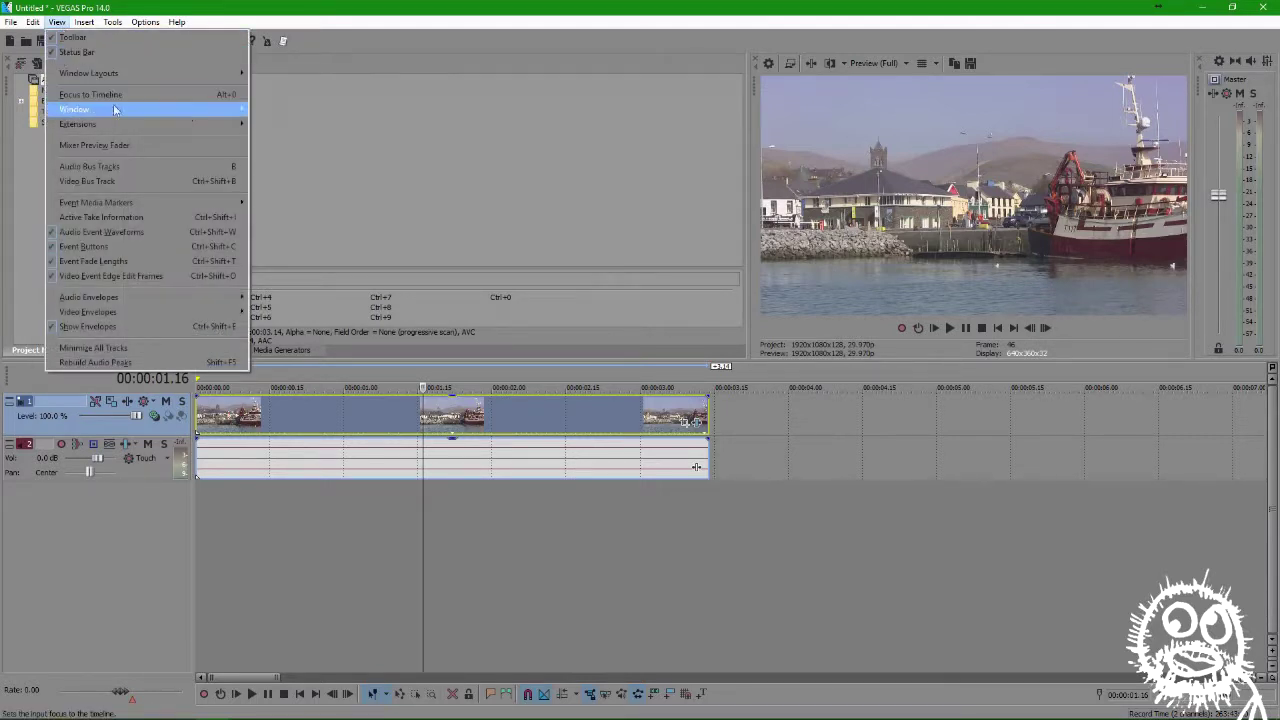
mouse_move(100, 109)
click(284, 272)
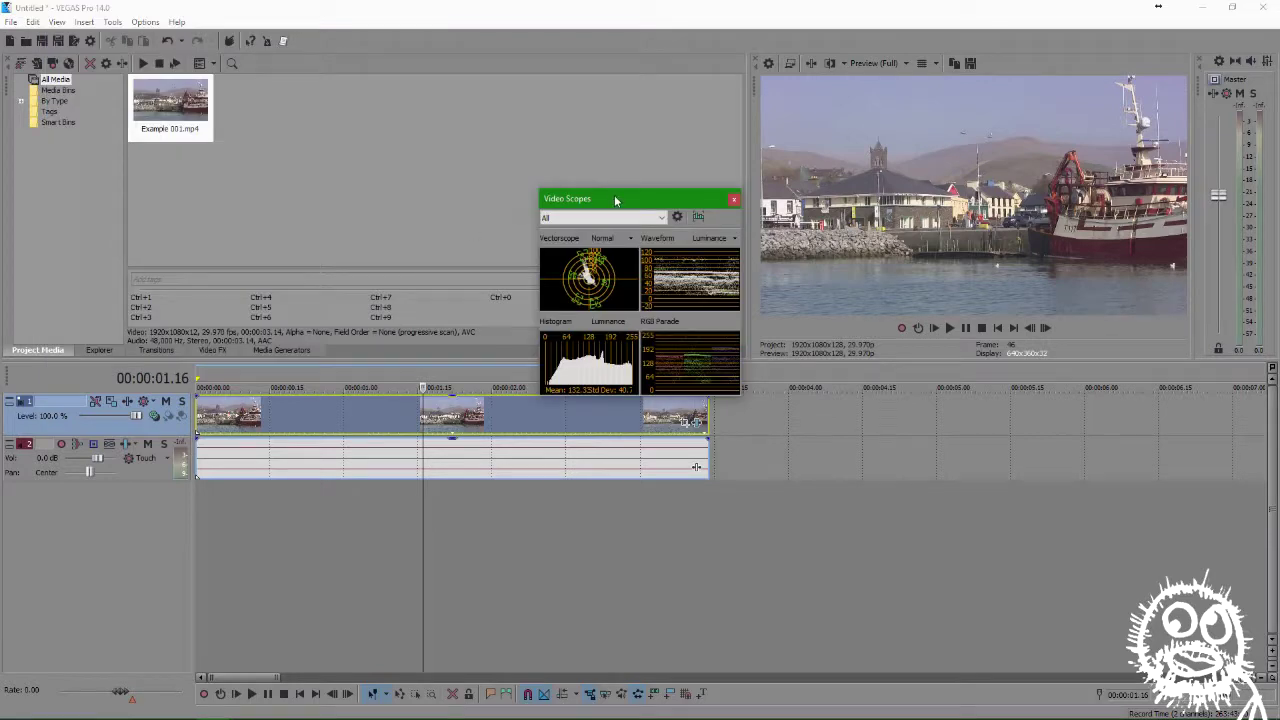
drag(620, 195, 317, 123)
drag(438, 322, 1026, 616)
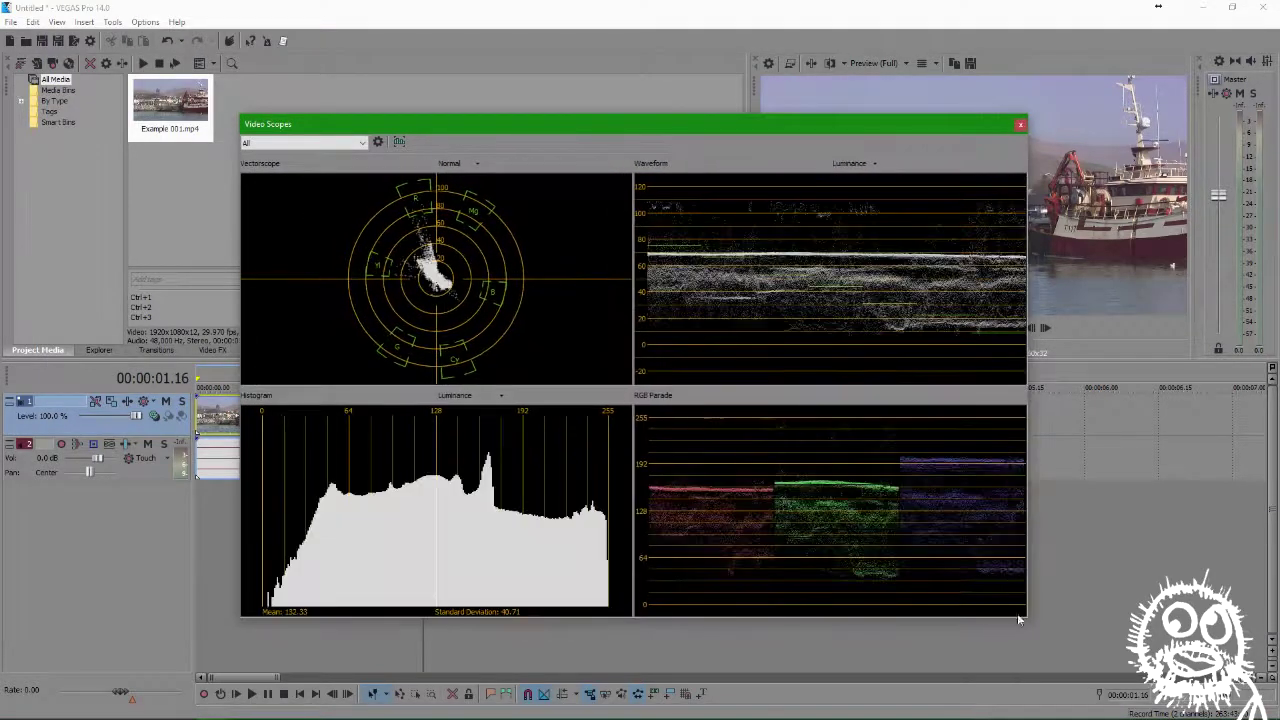
- Cycle the scope view through Vectorscope, Waveform, Histogram, RGB Parade and Vectorscope/Waveform
click(335, 143)
click(336, 157)
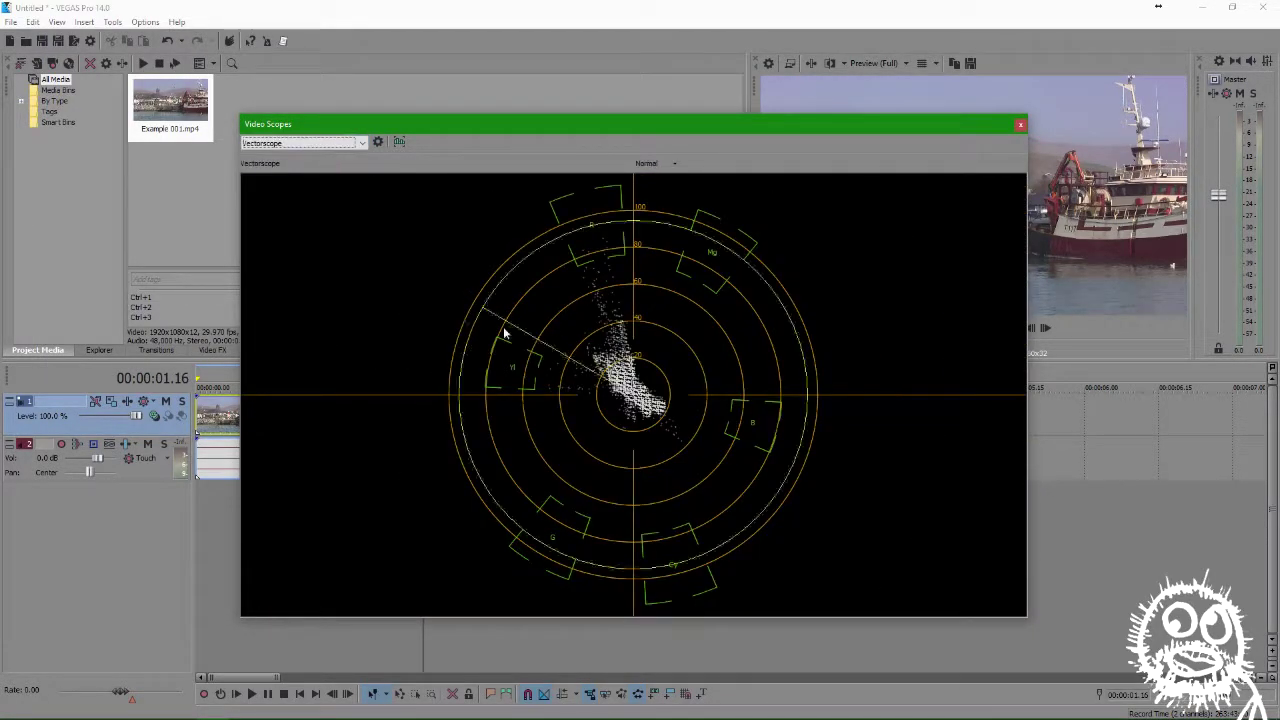
click(364, 145)
click(259, 167)
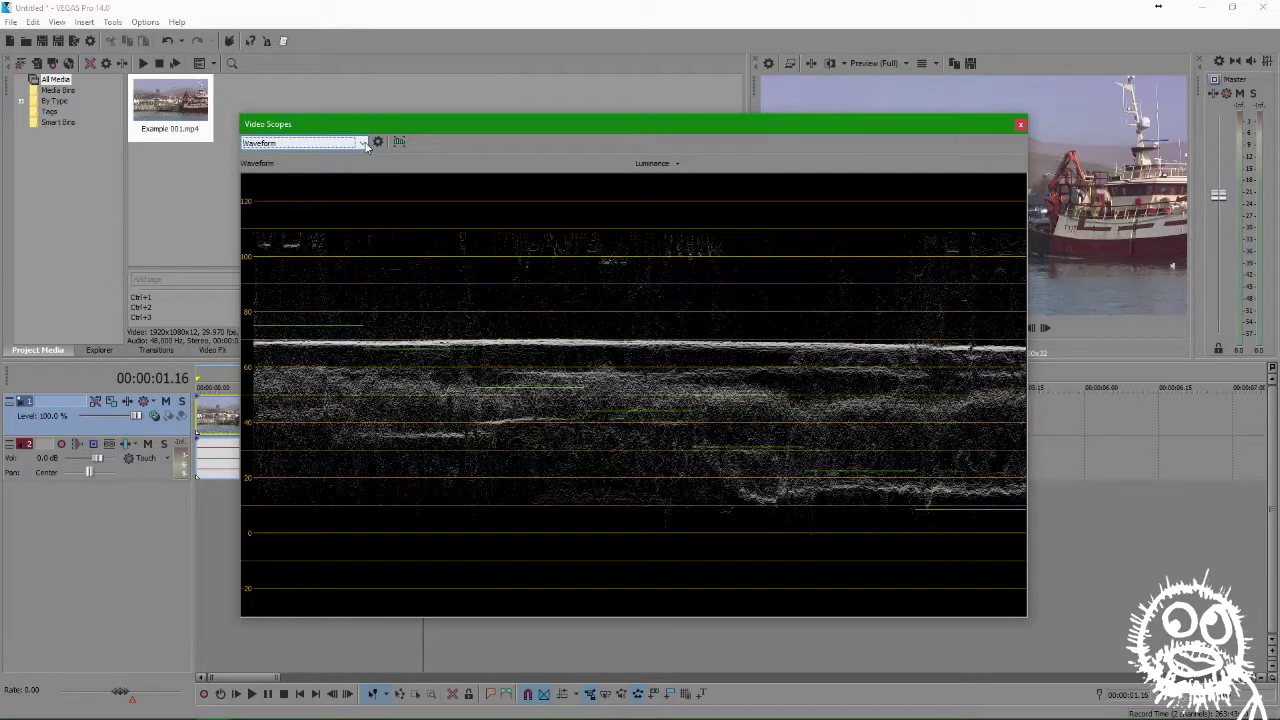
click(364, 145)
click(278, 178)
click(362, 143)
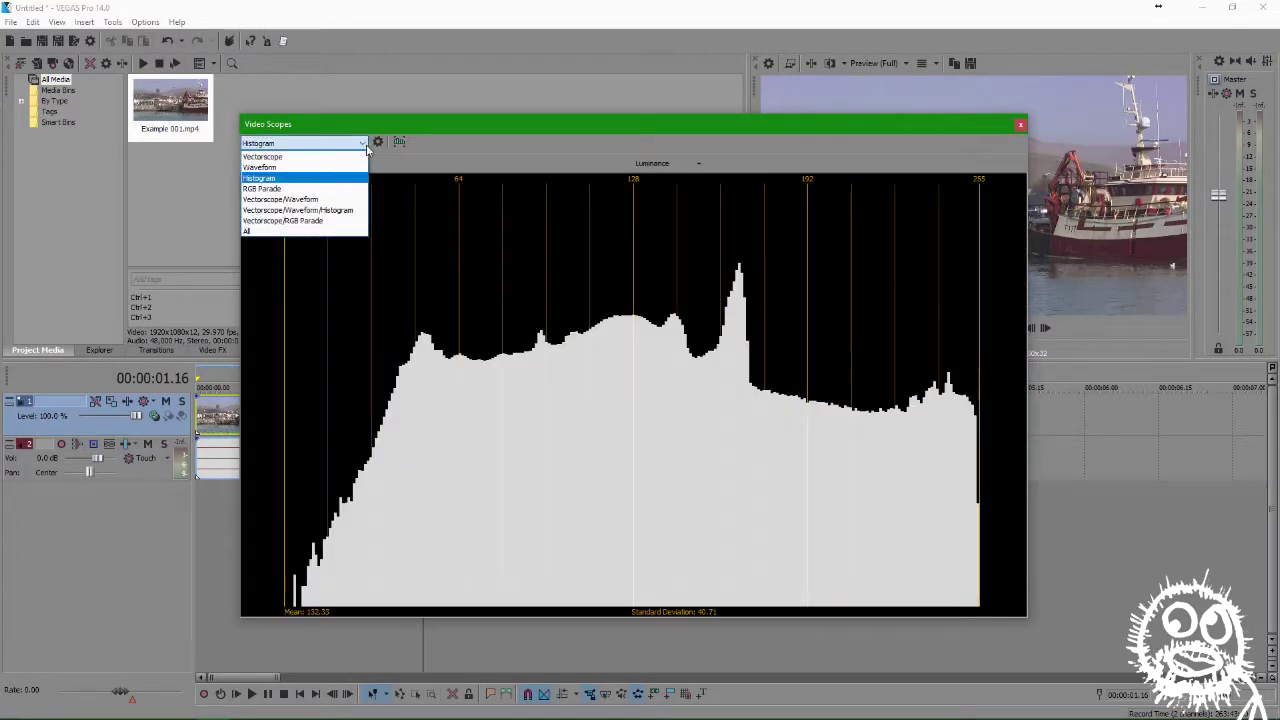
click(278, 189)
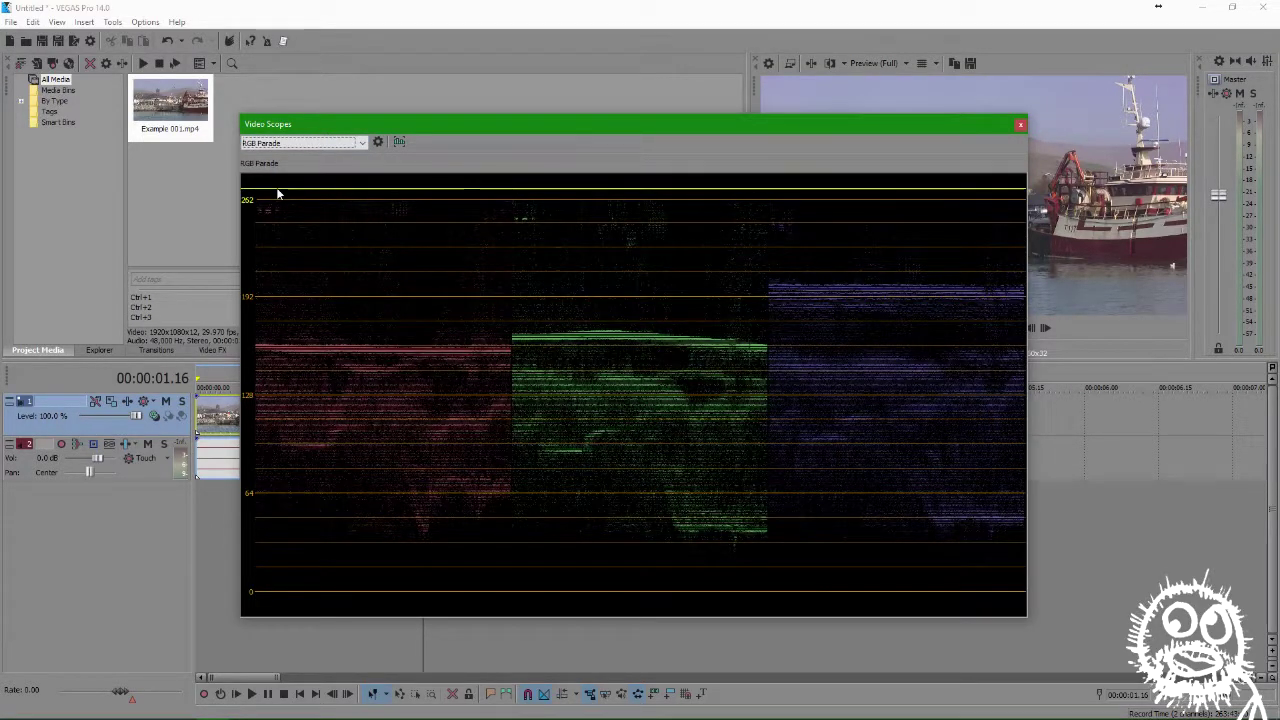
click(362, 143)
click(320, 204)
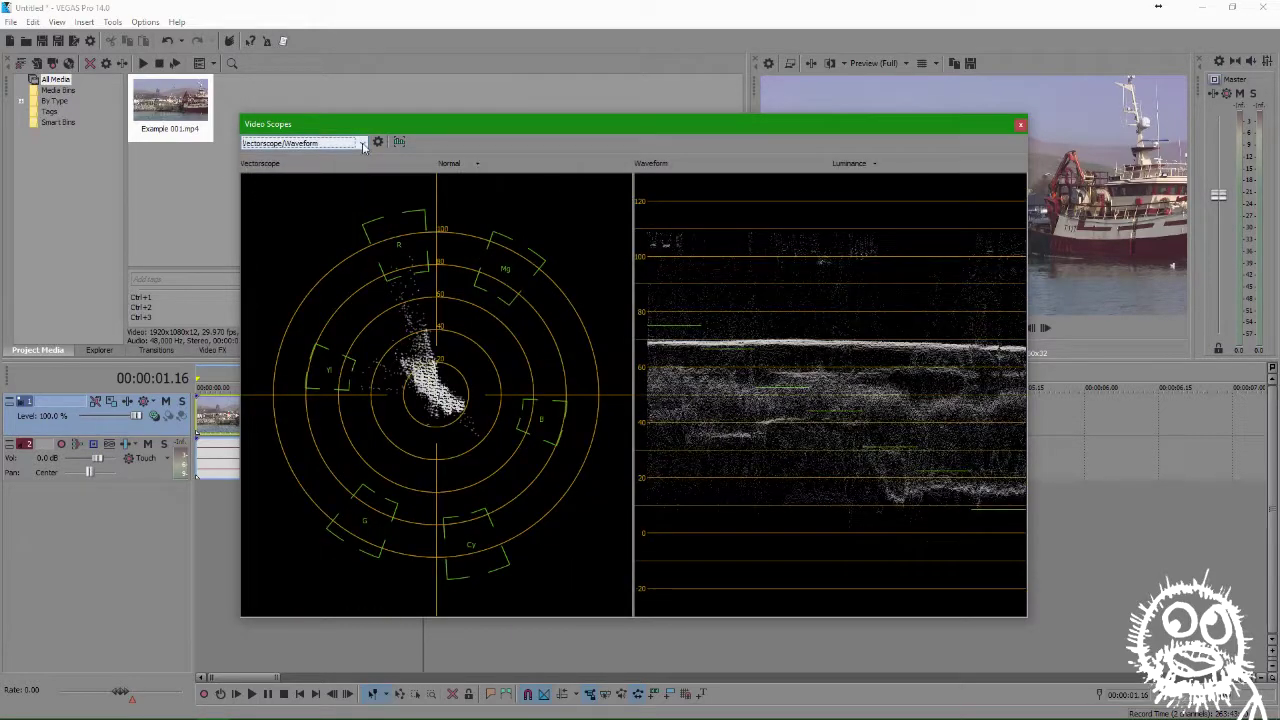
- Try the three-scope and All views, then show only the Histogram and widen the window leftward
click(362, 143)
click(297, 210)
click(362, 143)
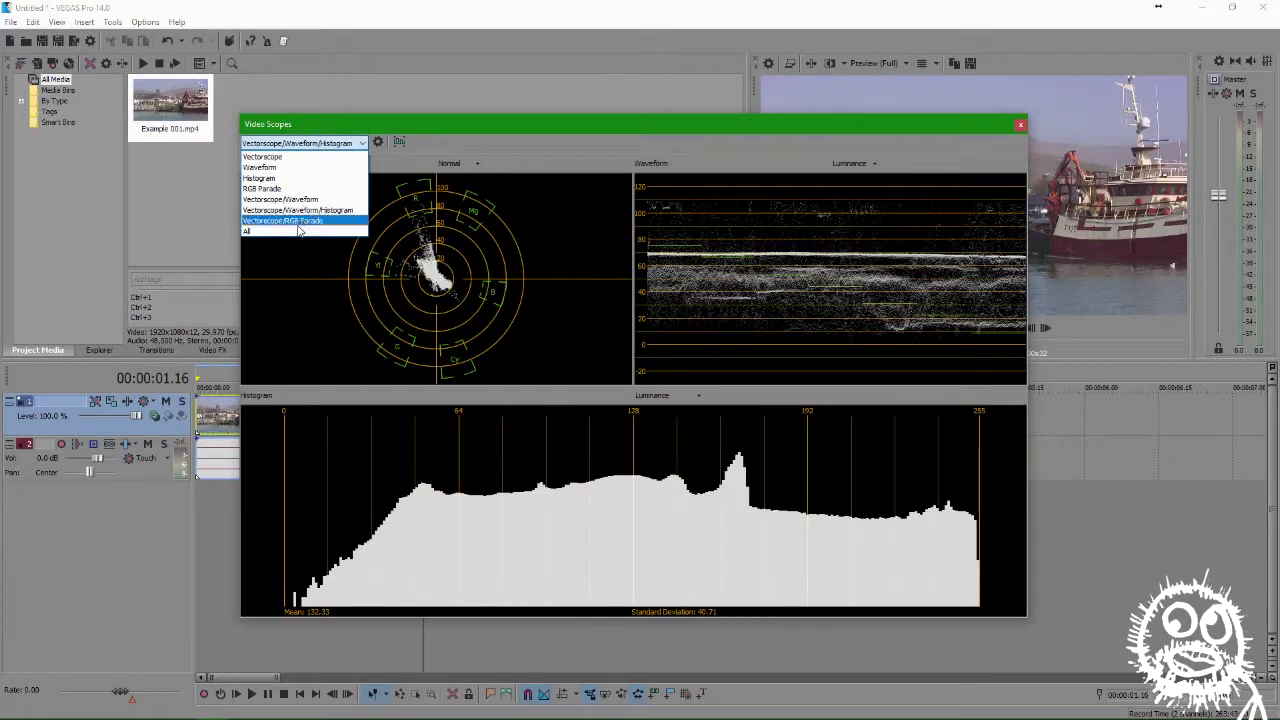
click(298, 231)
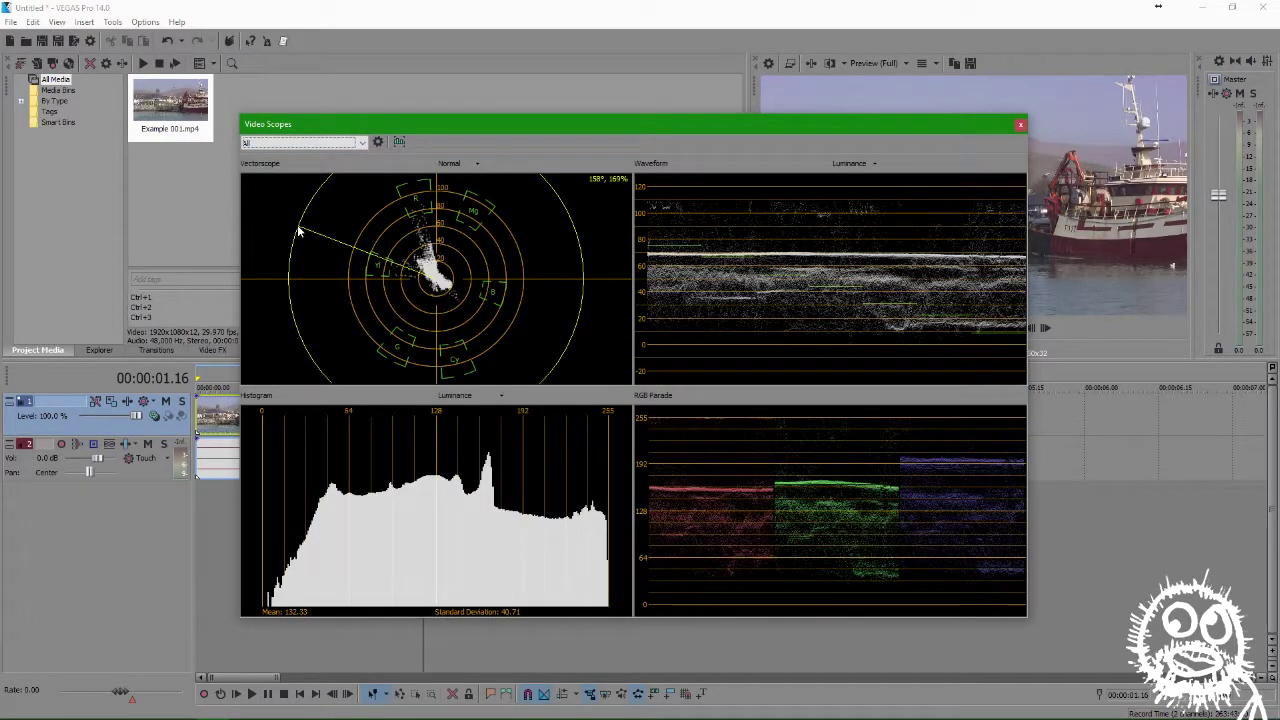
click(363, 143)
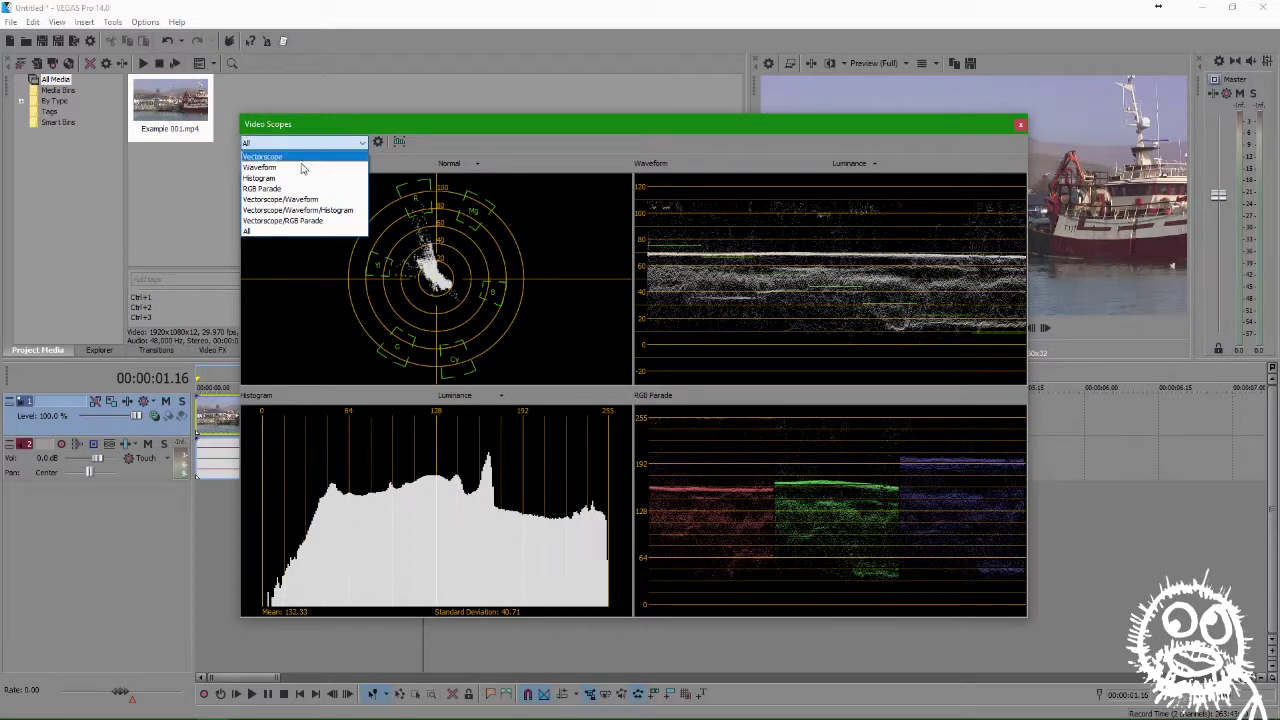
click(279, 180)
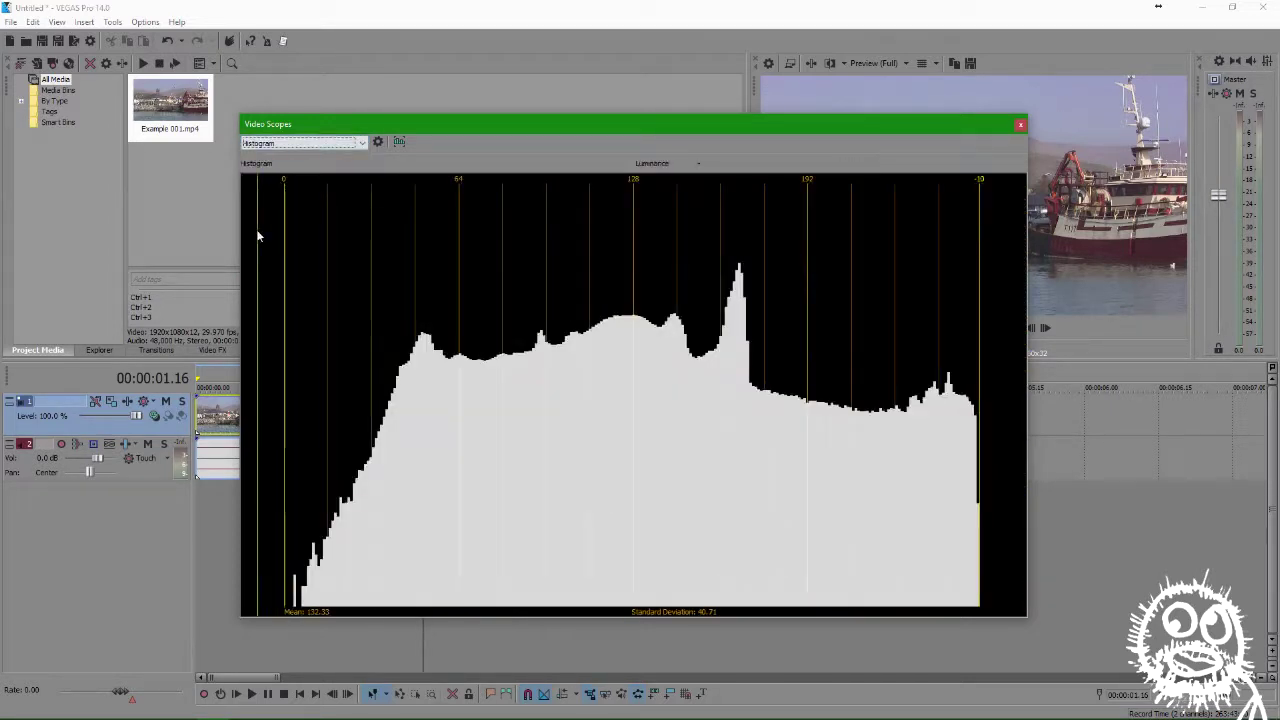
drag(242, 236, 57, 236)
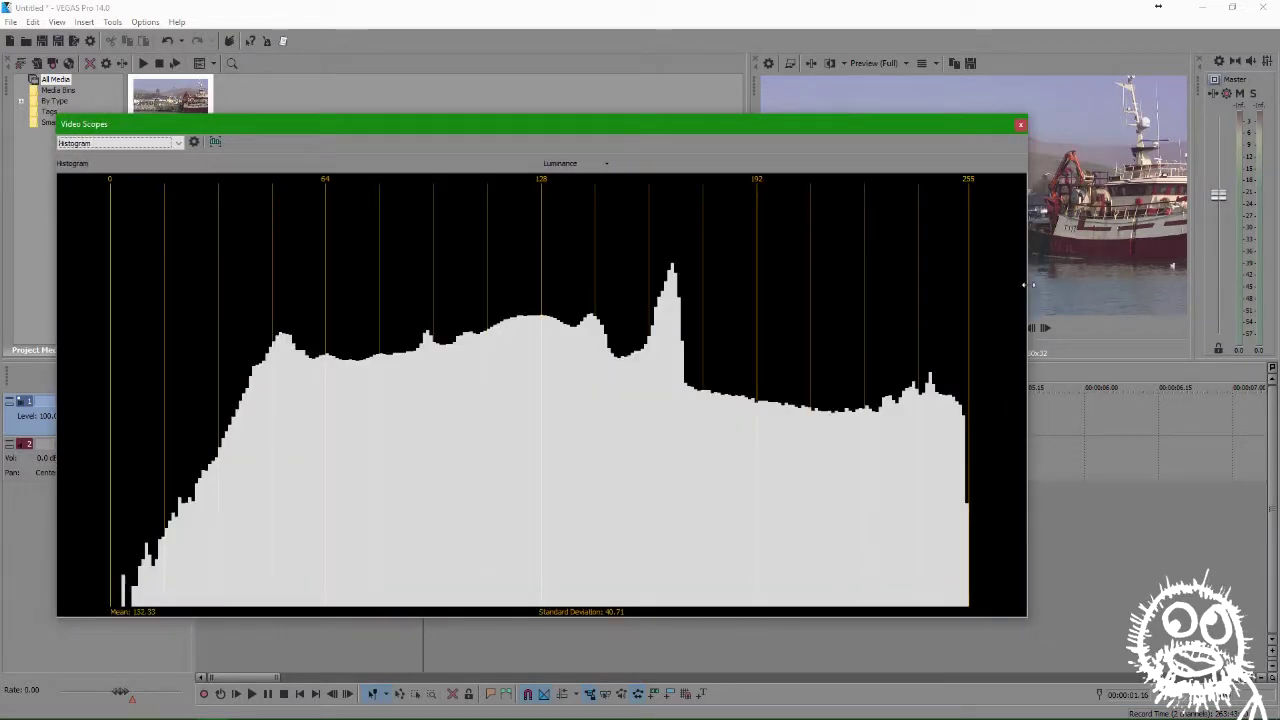
- Drag the Video Scopes window's right edge out to stretch the luminance histogram wider
drag(1027, 285, 1145, 285)
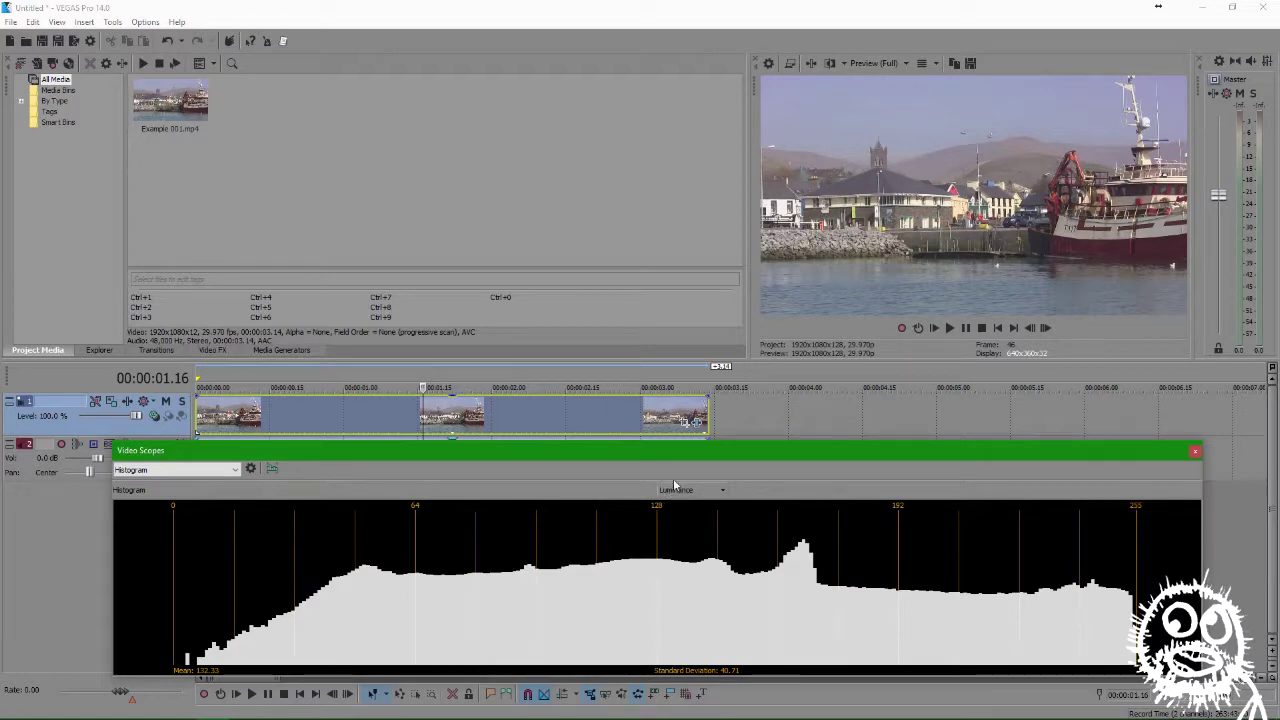
drag(672, 450, 672, 238)
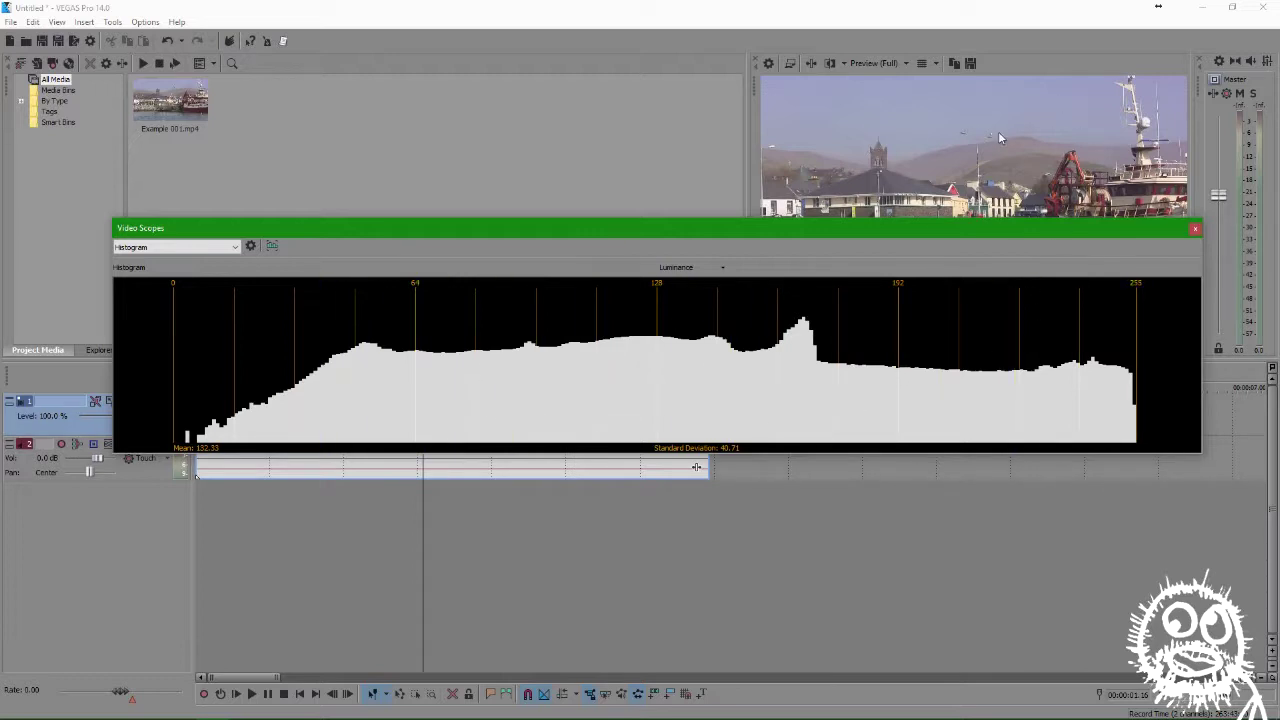
drag(975, 234, 980, 363)
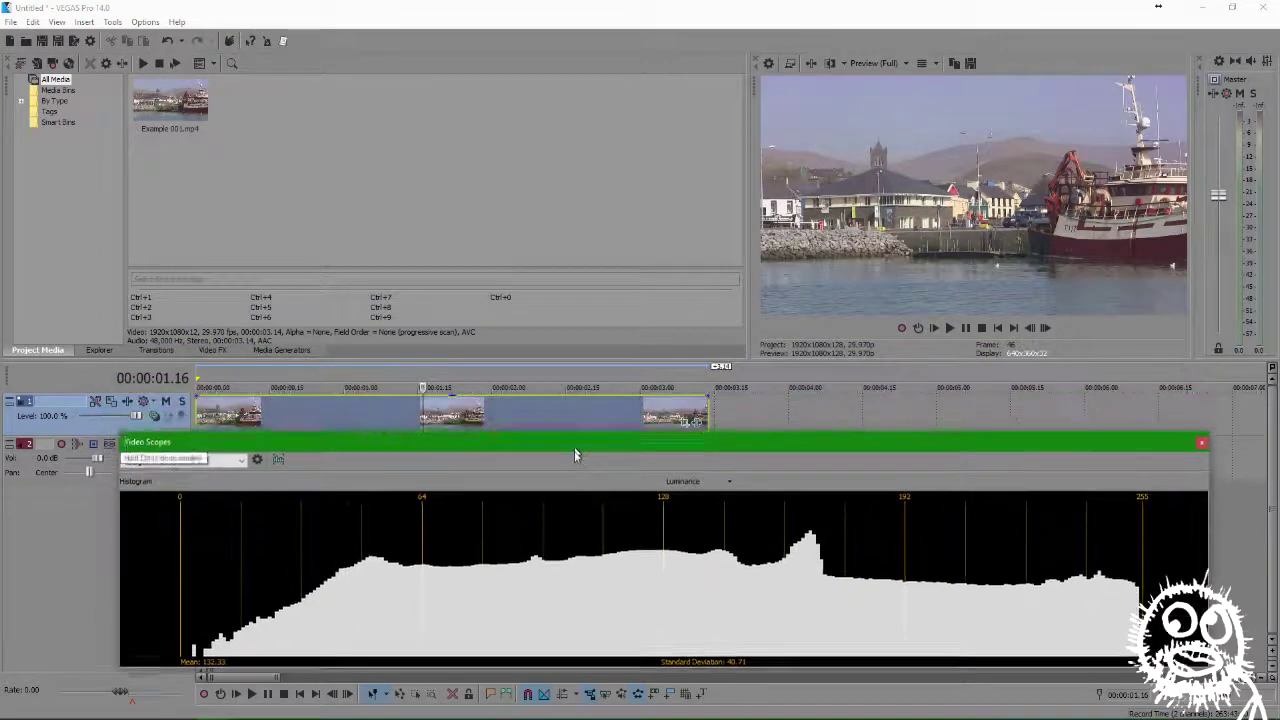
drag(575, 455, 577, 463)
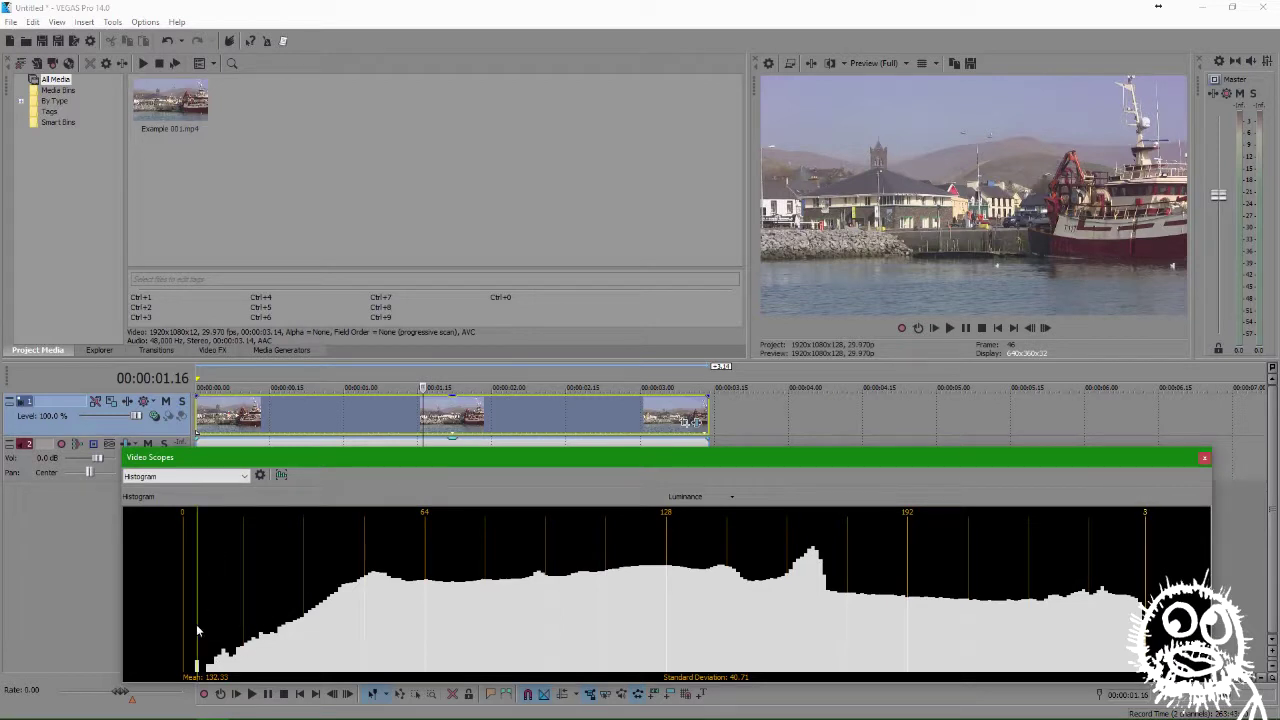
- Set the clip's Levels to Input start 0.156 and Input end 0.980, then toggle the effect to compare, leaving it bypassed
click(696, 422)
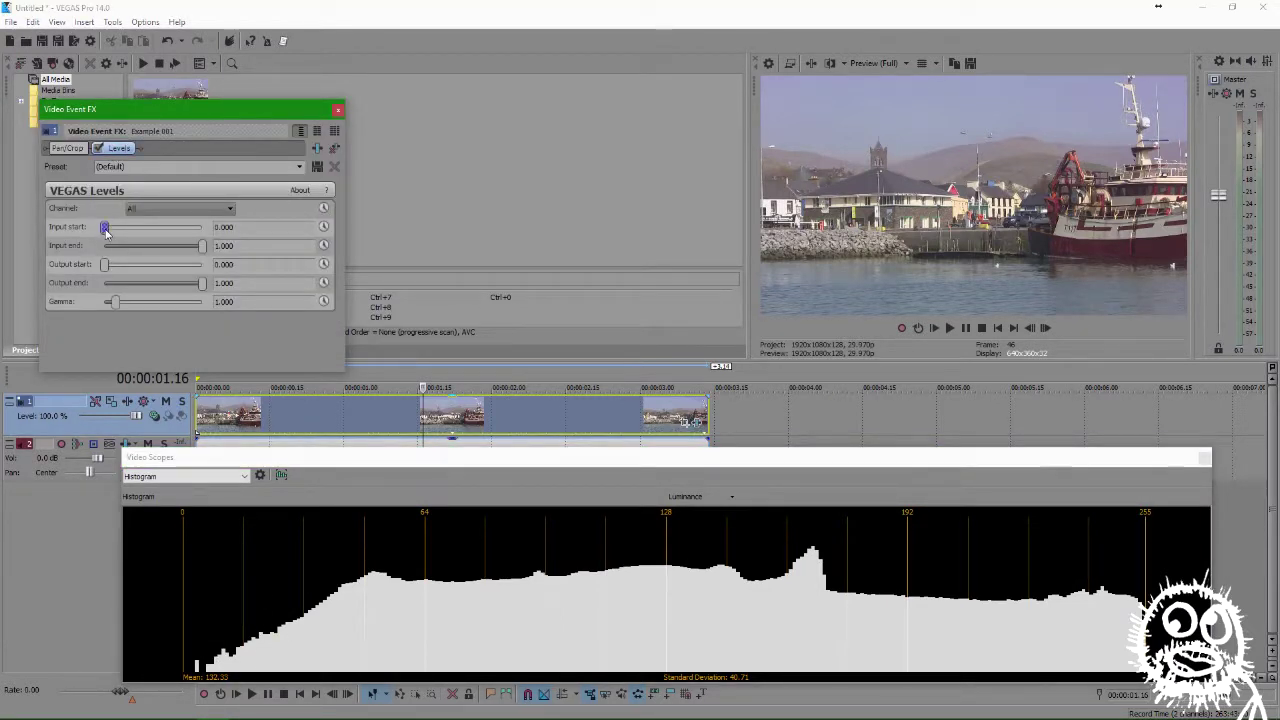
drag(106, 230, 121, 231)
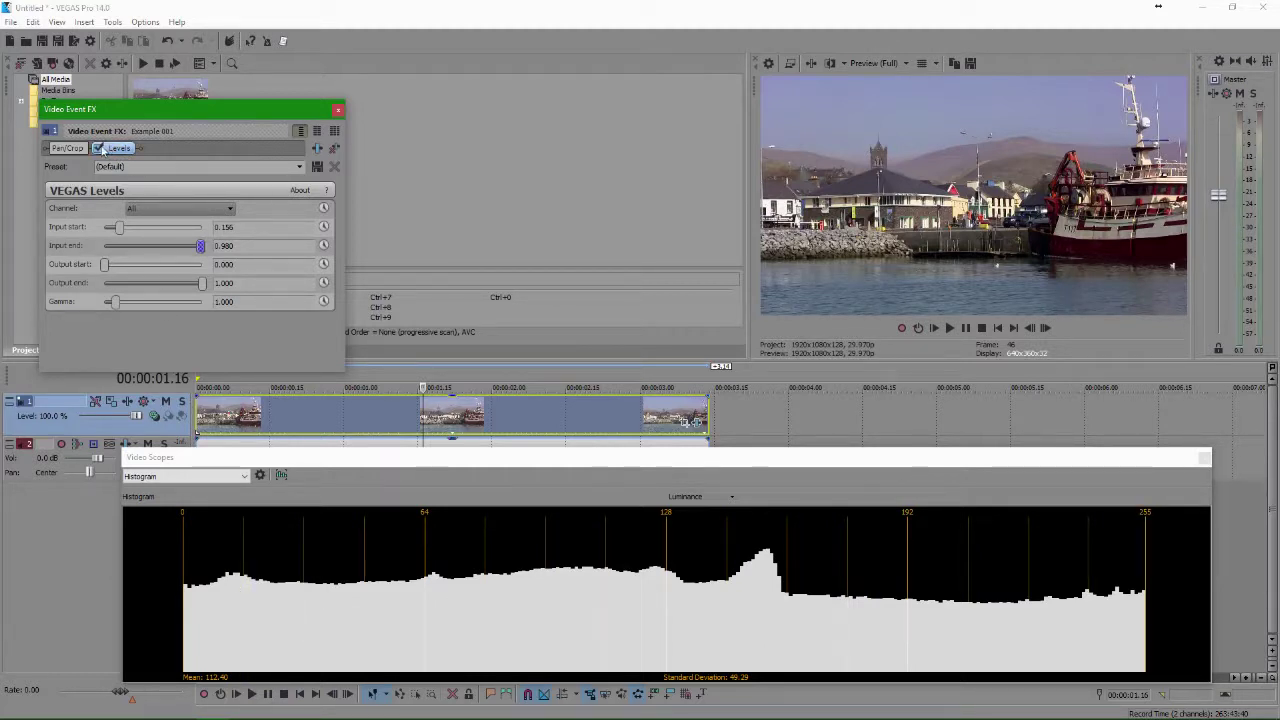
click(98, 148)
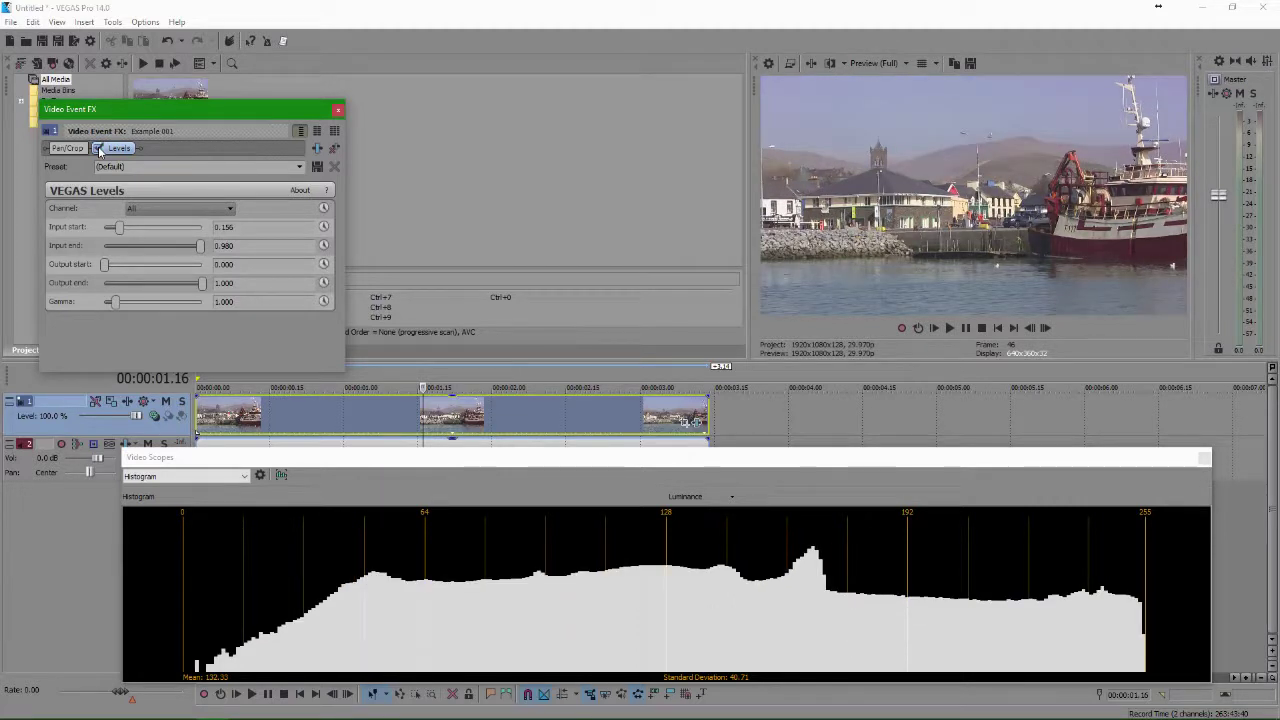
click(98, 148)
click(98, 148)
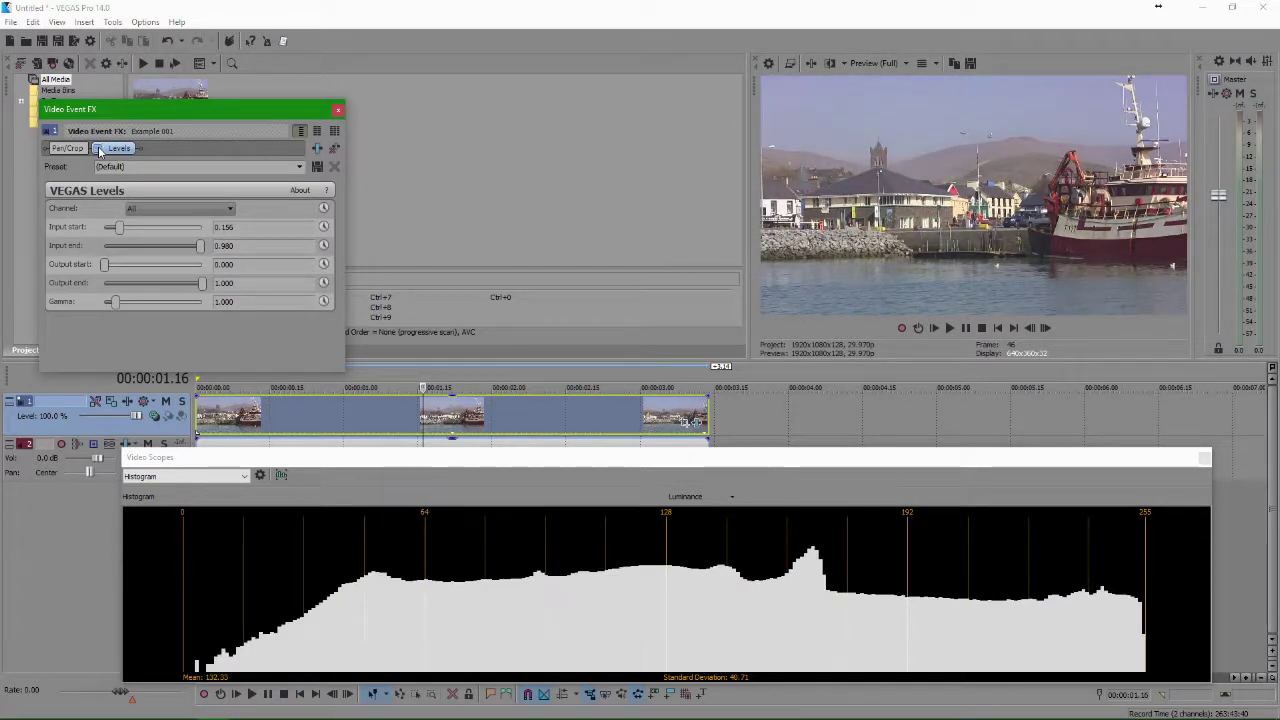